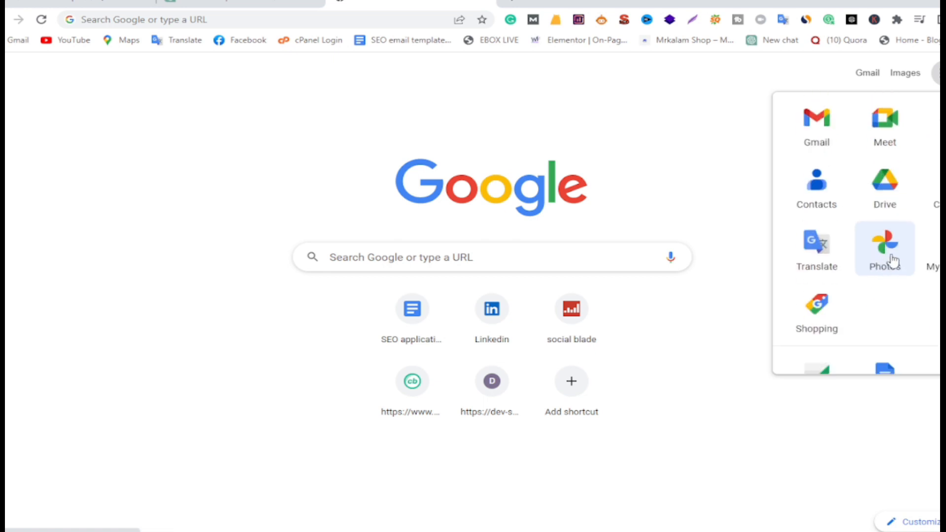
Open Google Sheets for the list of business quotes and widen column A
scroll(886, 305, "down", 3)
left_click(930, 249)
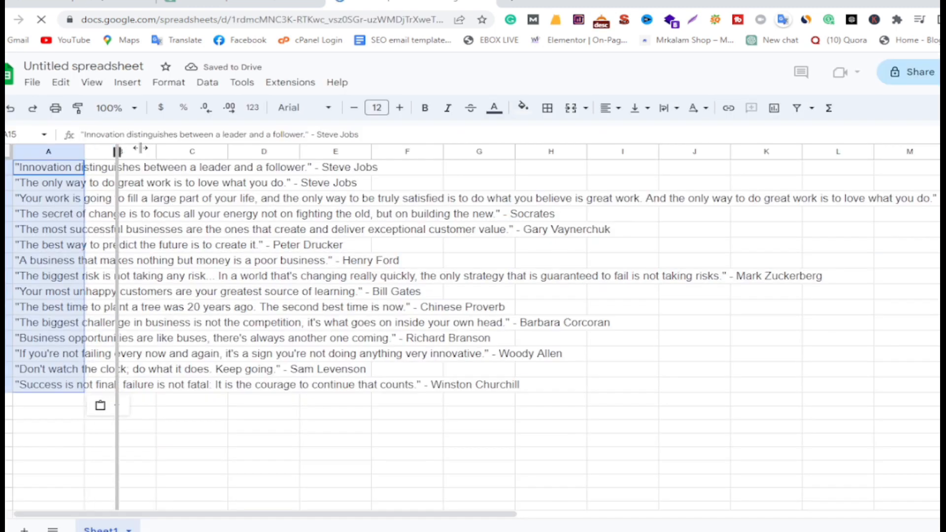
left_click_drag(120, 148, 184, 152)
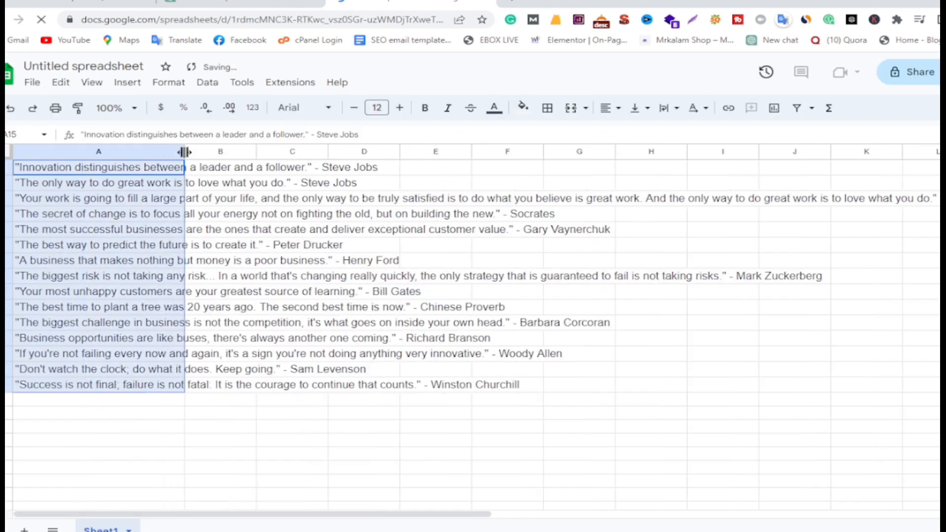
left_click(431, 452)
Rename the untitled spreadsheet as "15 Insta"
left_click(64, 66)
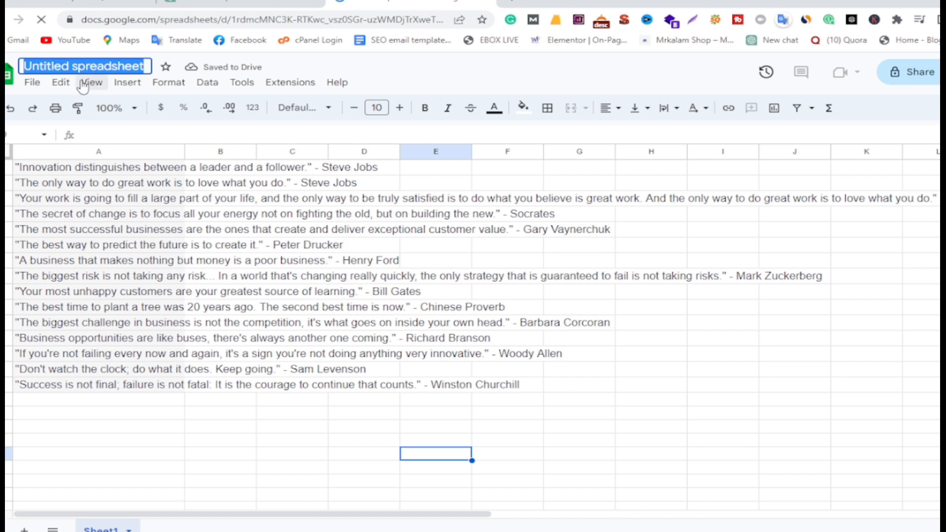
type("15 Ins")
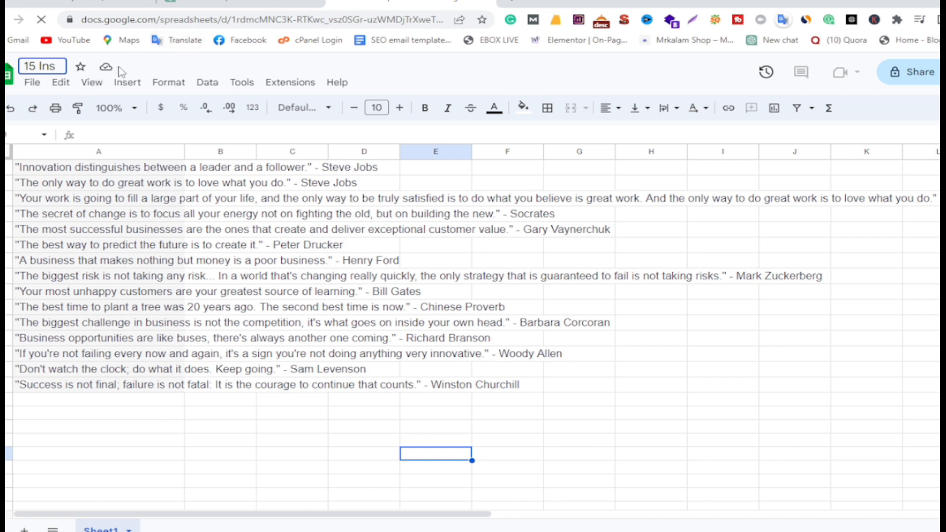
type("ta")
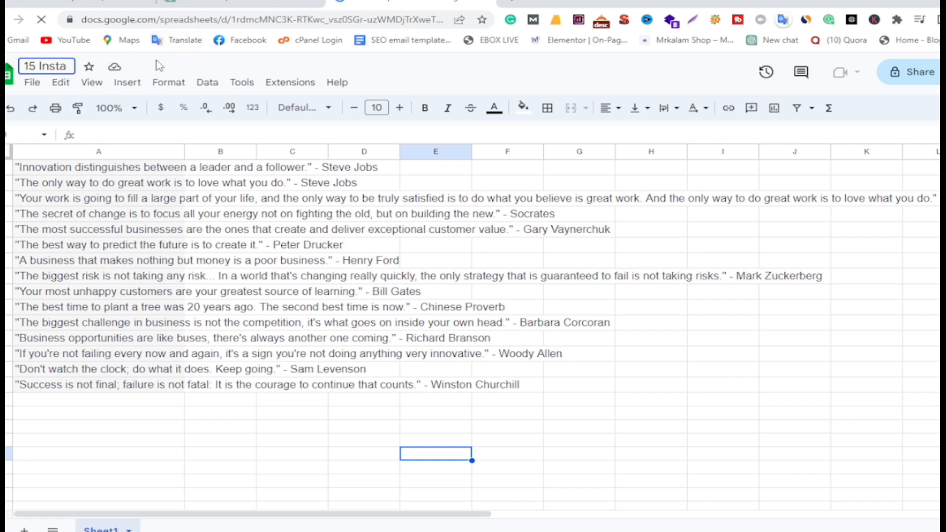
key("Return")
Download the quotes spreadsheet as a comma-separated values (.csv) file
left_click(32, 82)
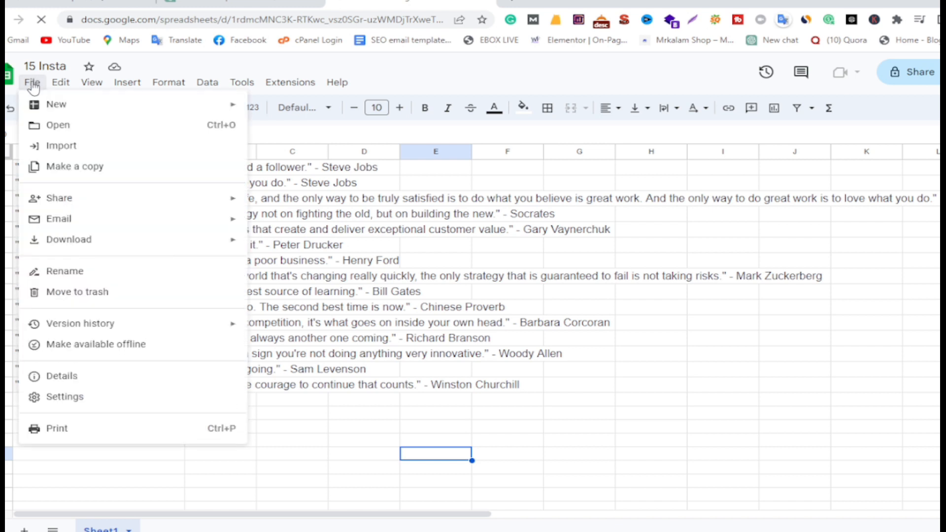
mouse_move(224, 249)
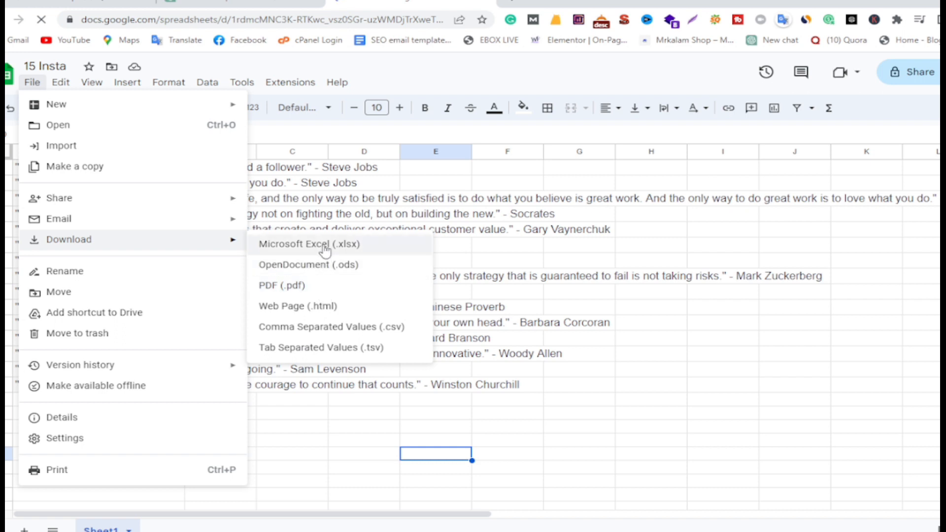
left_click(365, 333)
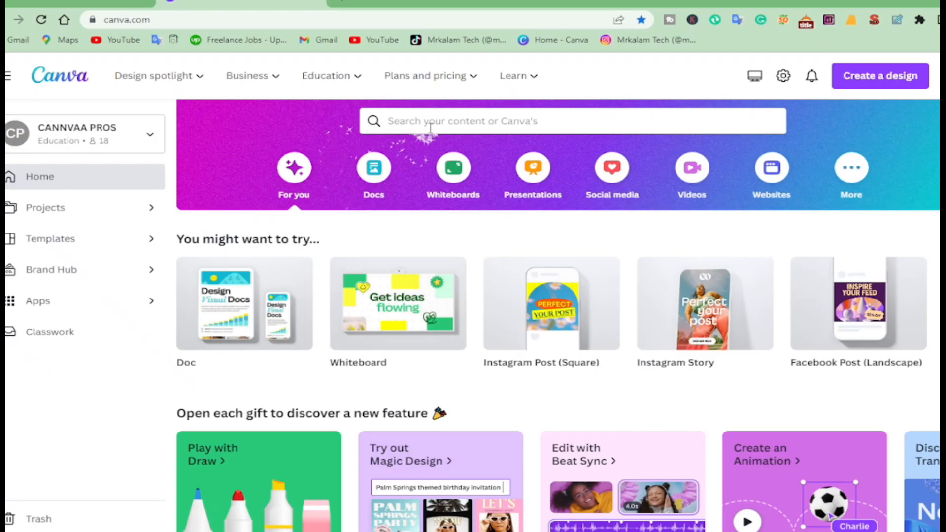
Switch to Canva, search the templates for "Instagram post" and create a blank Instagram Post design
left_click(431, 126)
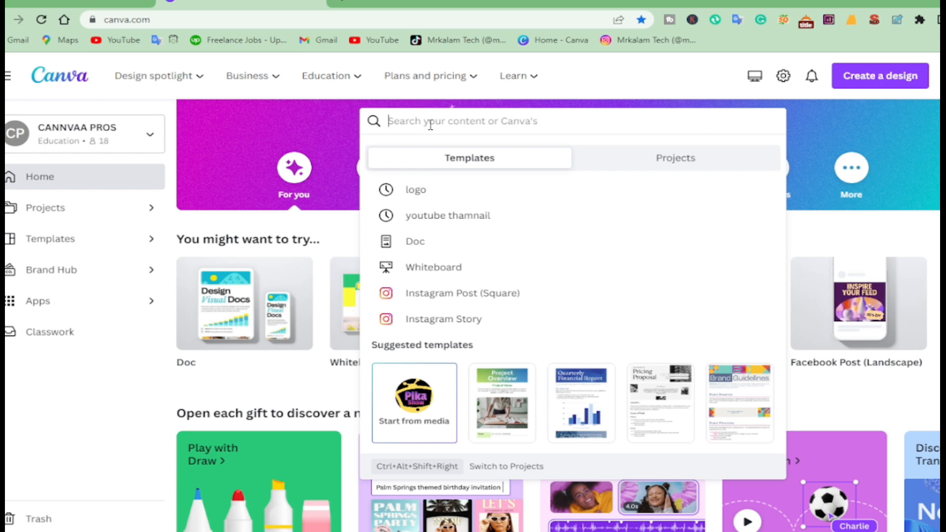
type("Instag")
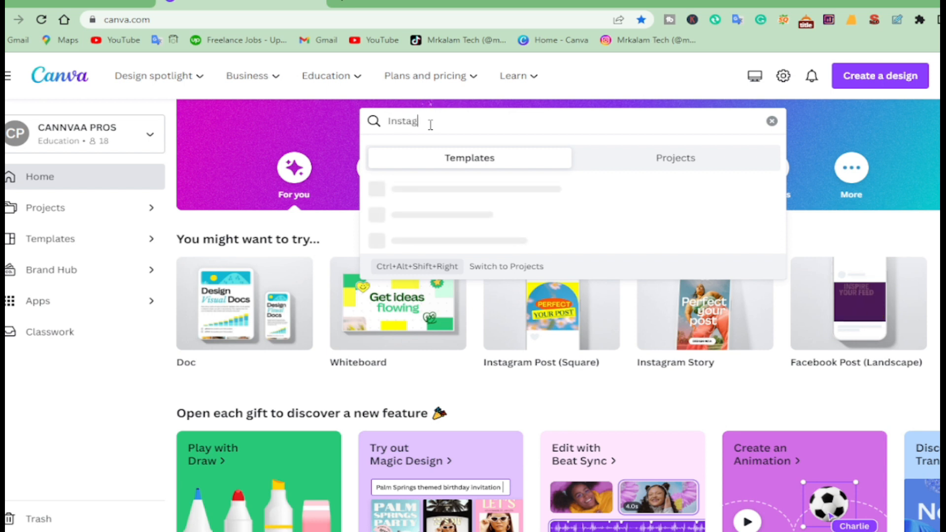
type("ram post")
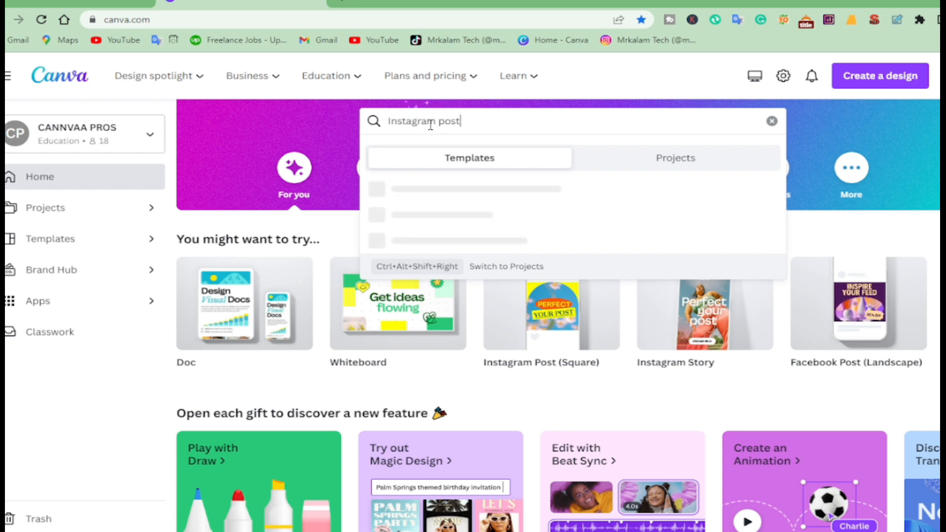
key("Return")
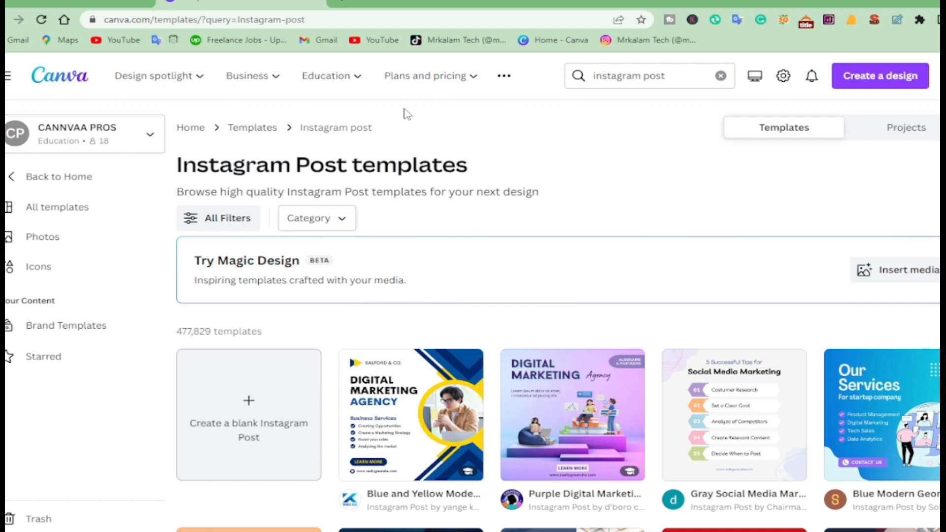
scroll(428, 176, "down", 4)
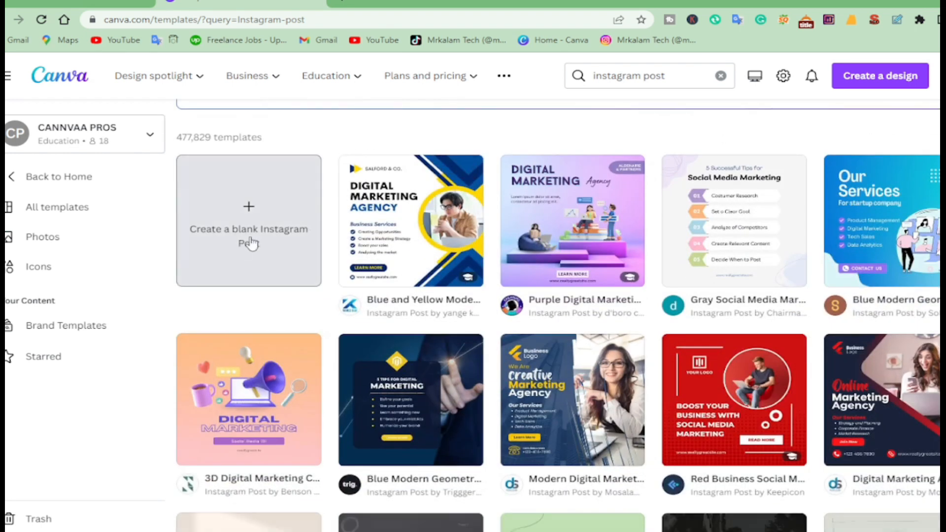
left_click(247, 226)
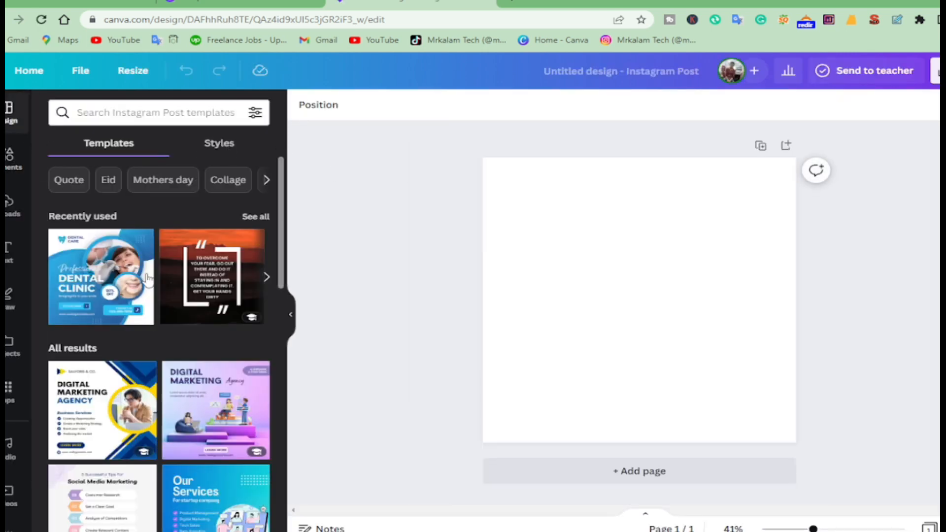
scroll(148, 279, "down", 5)
left_click(10, 157)
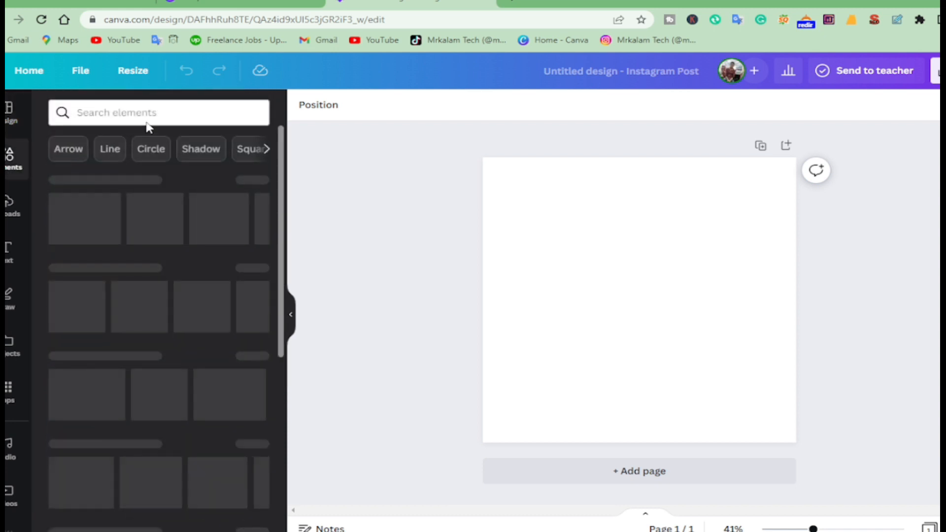
left_click(151, 112)
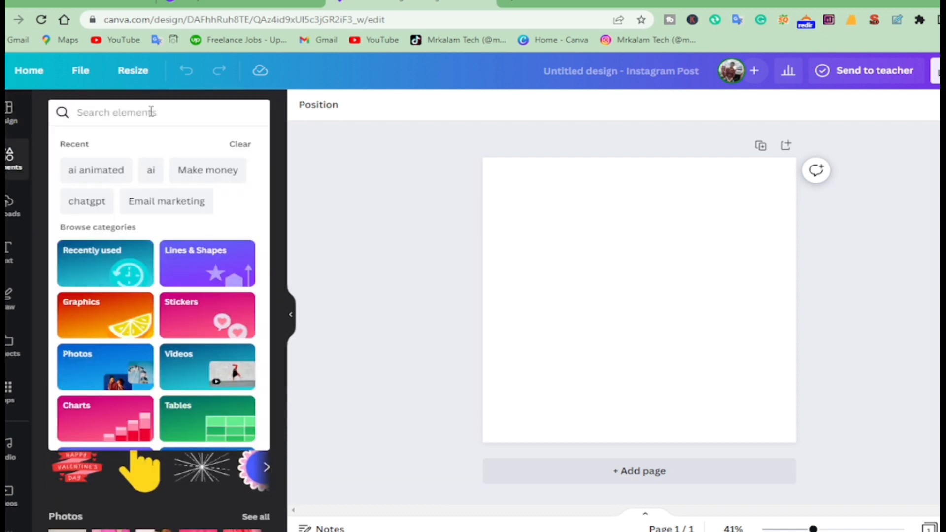
type("poem")
key("Return")
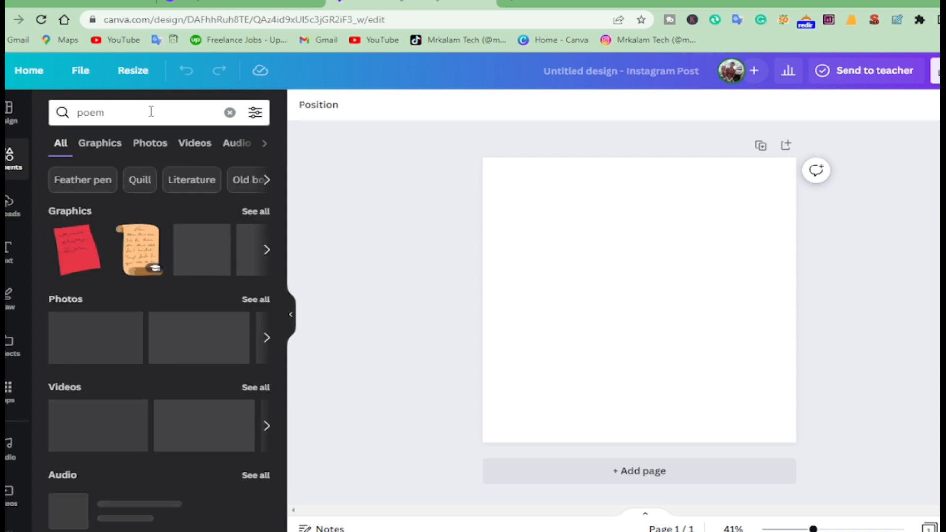
scroll(148, 295, "down", 1)
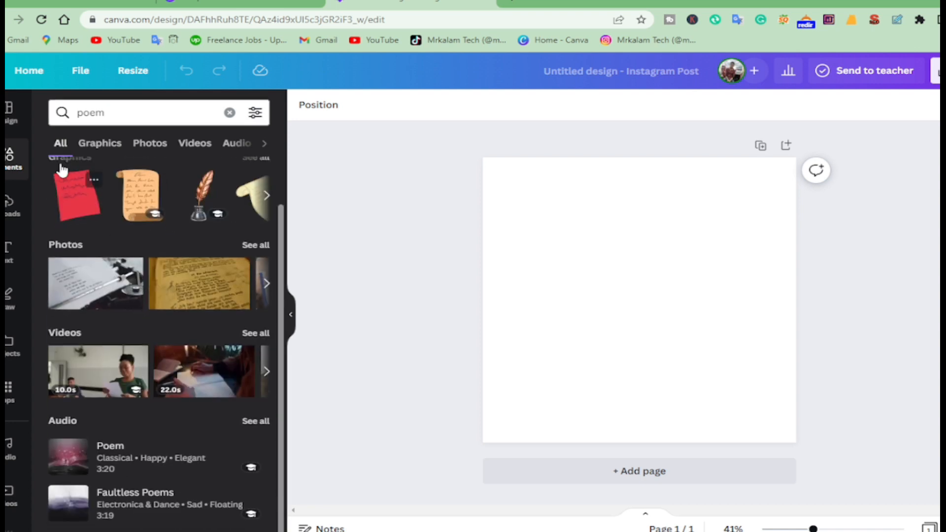
left_click(51, 120)
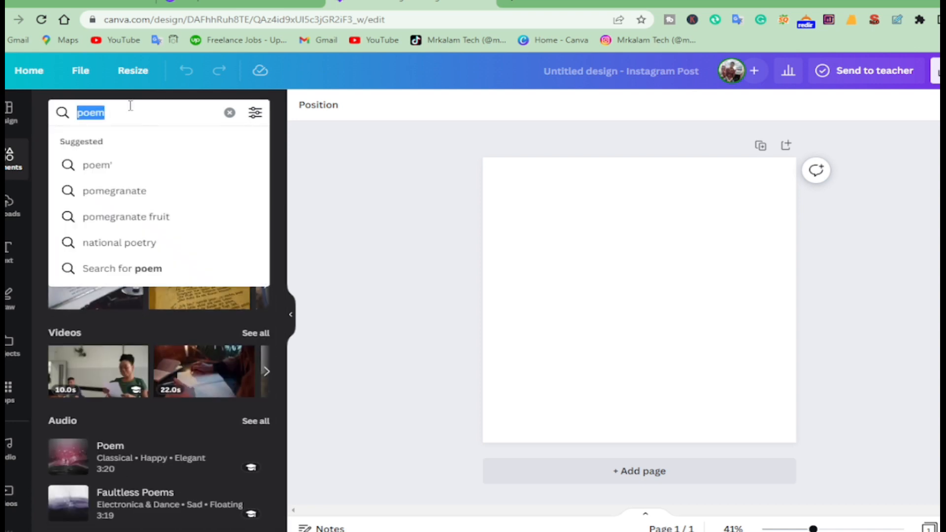
key("BackSpace")
Search the design templates for "poem" and apply the pink minimalist quote template to the blank page
left_click(10, 113)
left_click(126, 114)
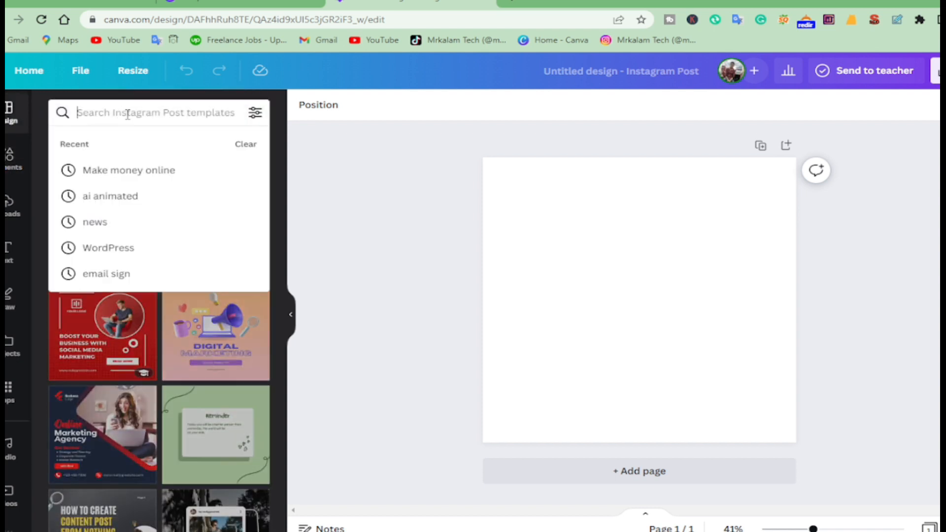
type("poem")
key("Return")
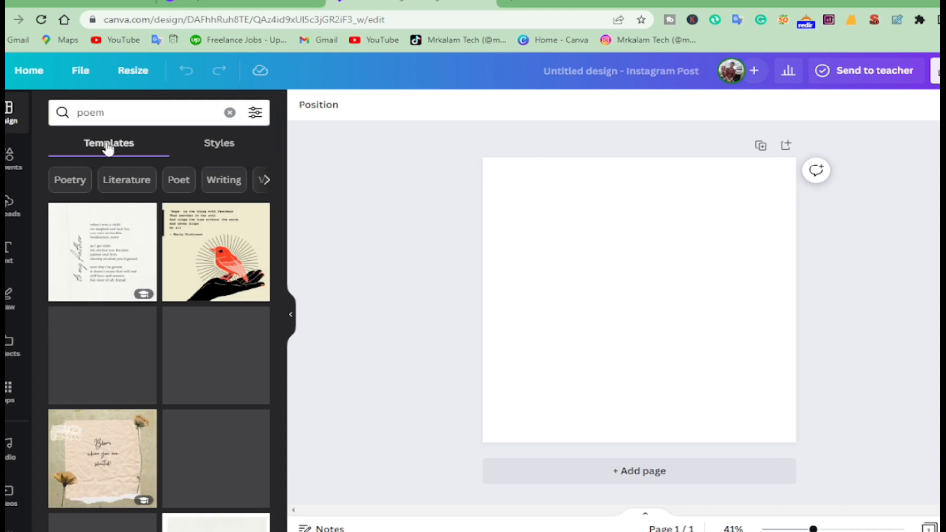
scroll(160, 265, "down", 5)
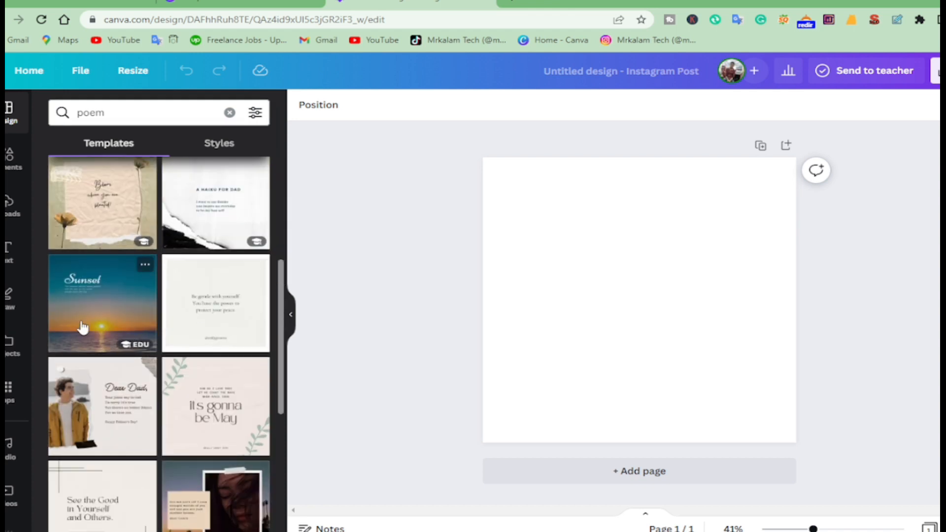
scroll(158, 286, "down", 3)
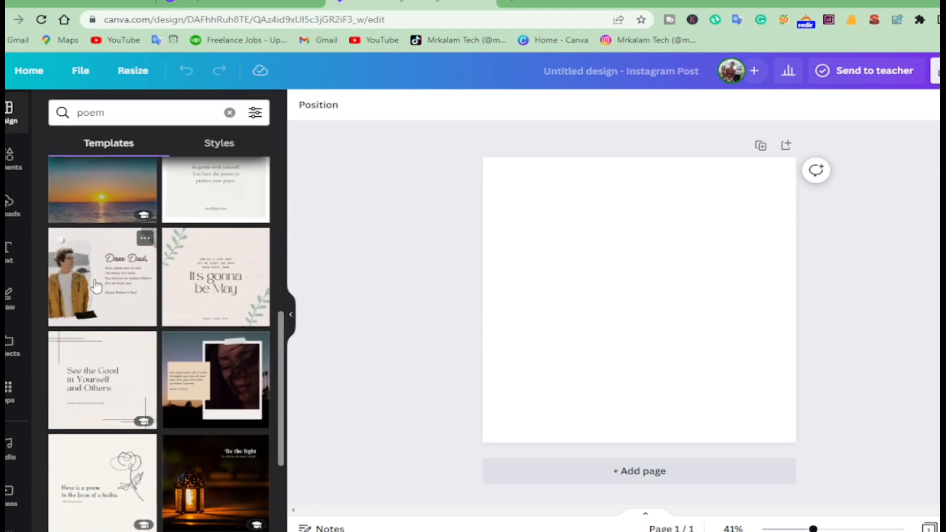
scroll(172, 327, "down", 4)
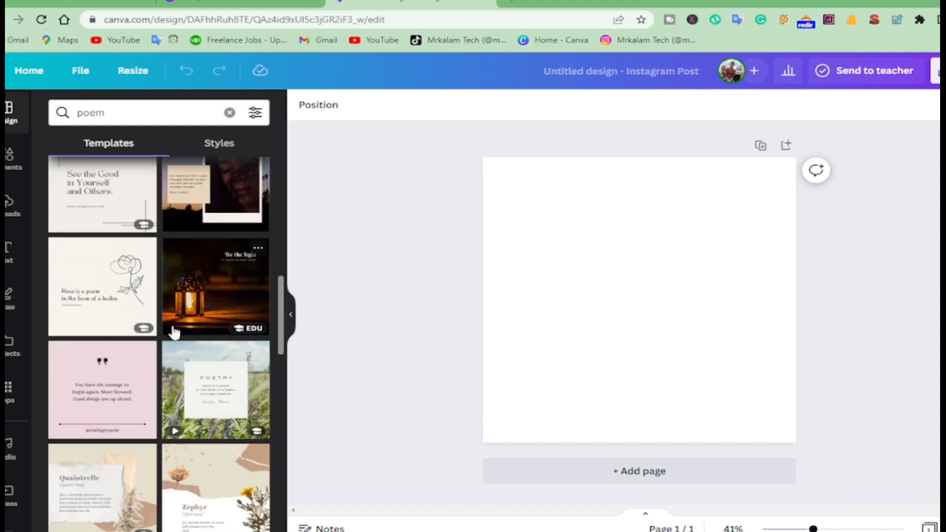
scroll(96, 278, "down", 3)
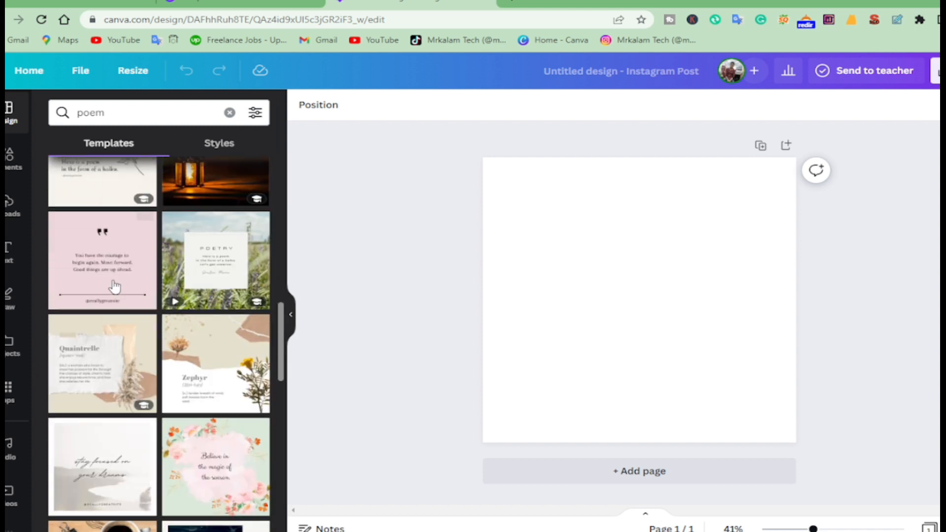
left_click(146, 266)
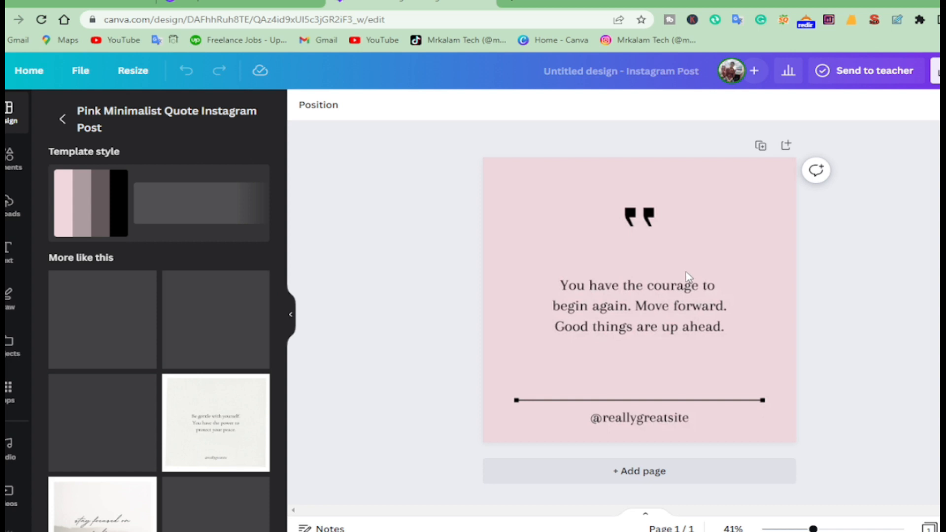
scroll(212, 292, "down", 10)
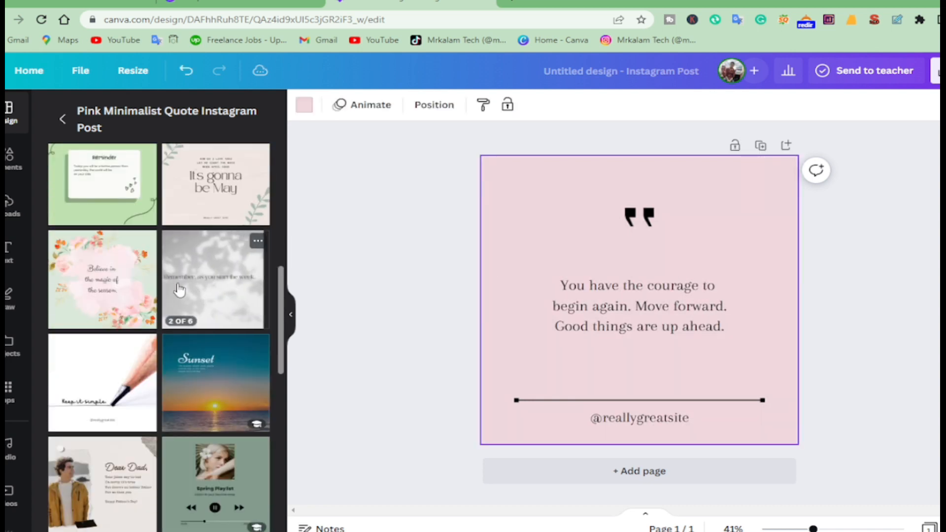
scroll(179, 289, "down", 3)
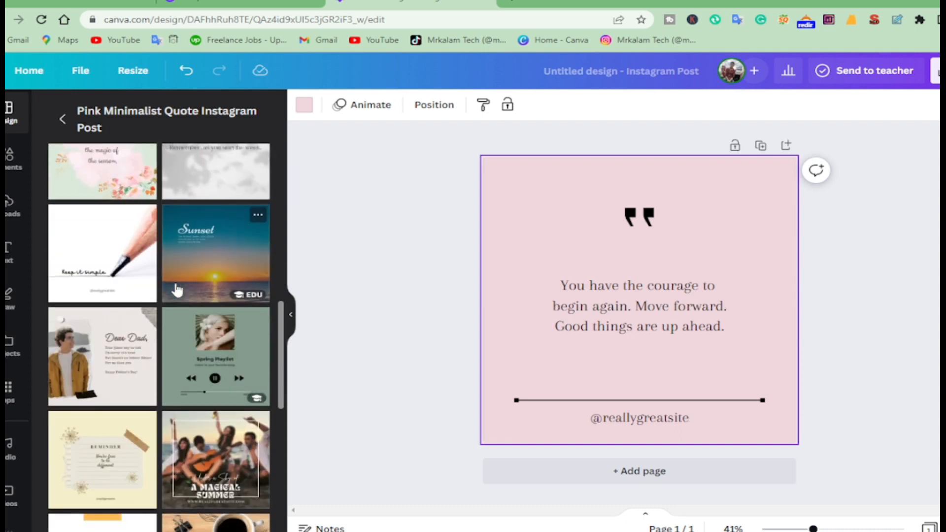
scroll(177, 290, "down", 3)
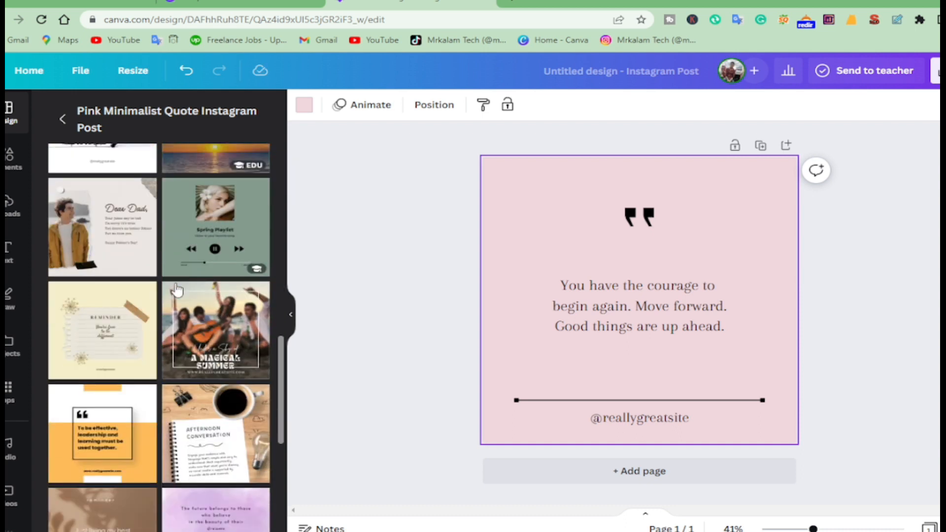
left_click(614, 303)
double_click(624, 307)
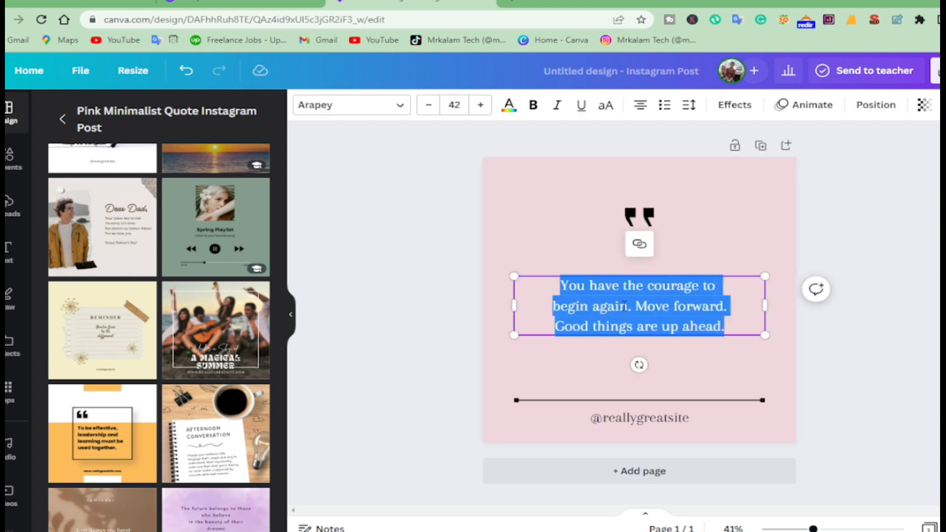
left_click(701, 243)
right_click(657, 300)
mouse_move(708, 441)
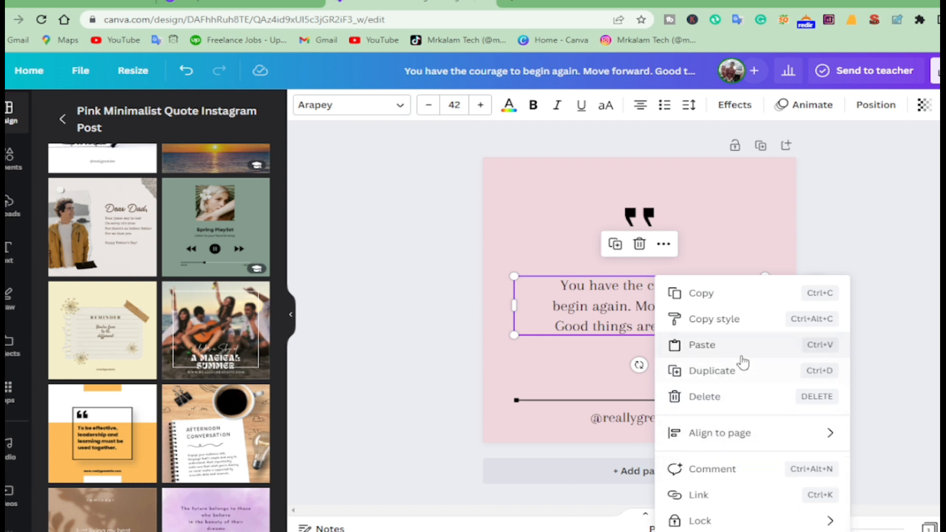
left_click(758, 170)
right_click(651, 190)
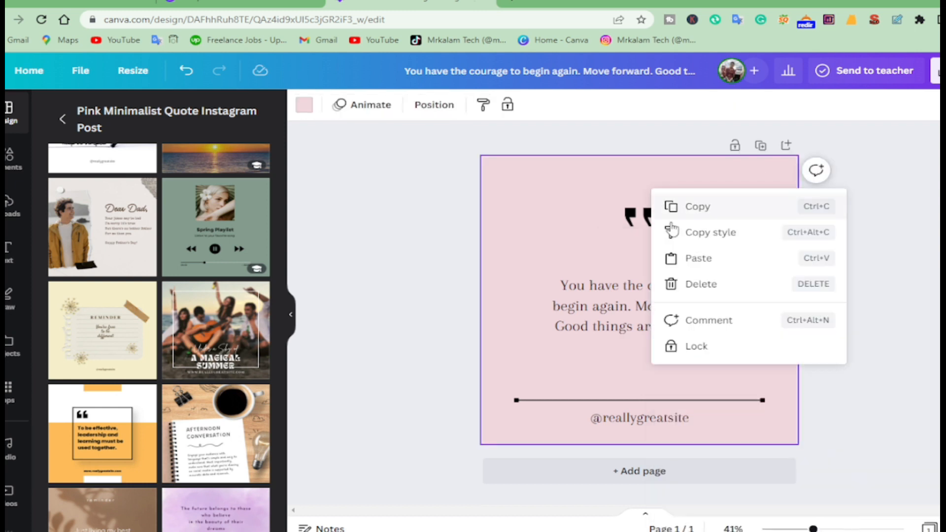
left_click(587, 221)
triple_click(632, 309)
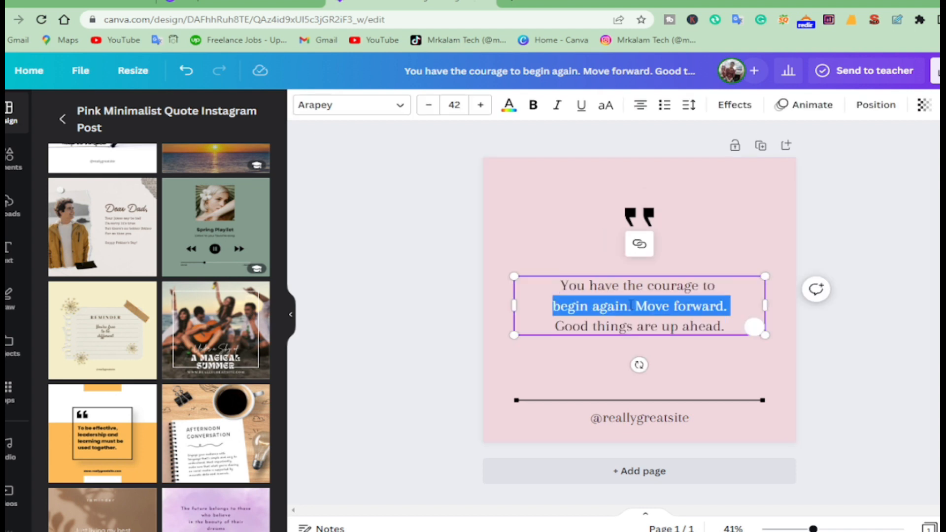
left_click(648, 298)
right_click(653, 298)
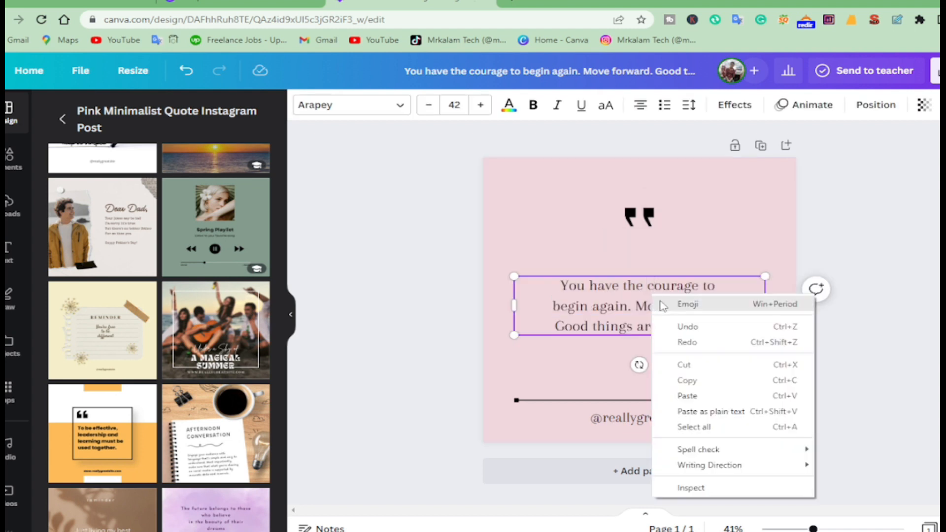
left_click(755, 323)
right_click(639, 301)
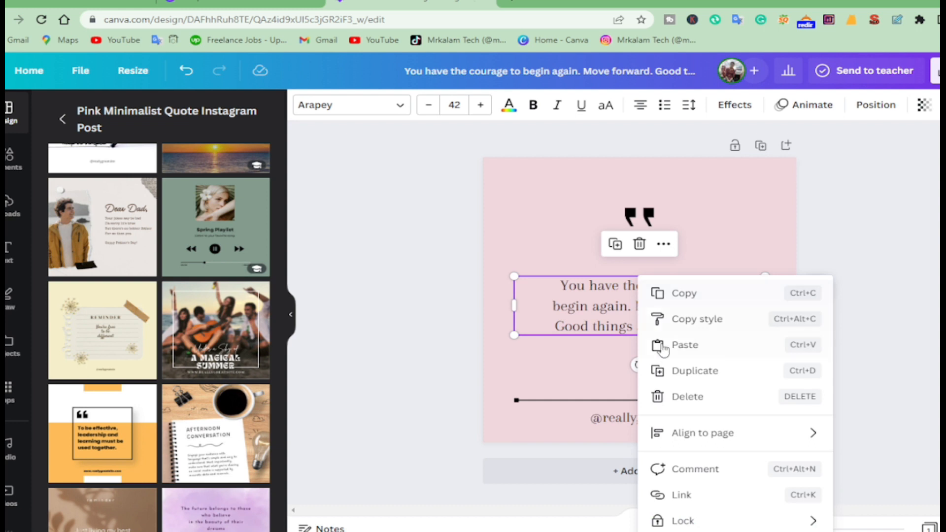
mouse_move(719, 439)
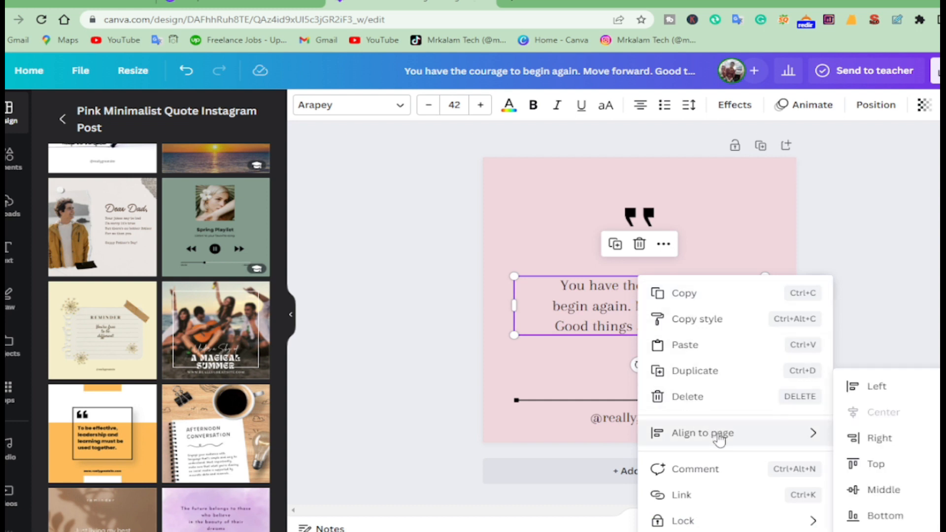
left_click(409, 344)
Start a bulk creation for the quote design and upload the "15 Insta - Sheet1" CSV file as its data
scroll(15, 296, "down", 2)
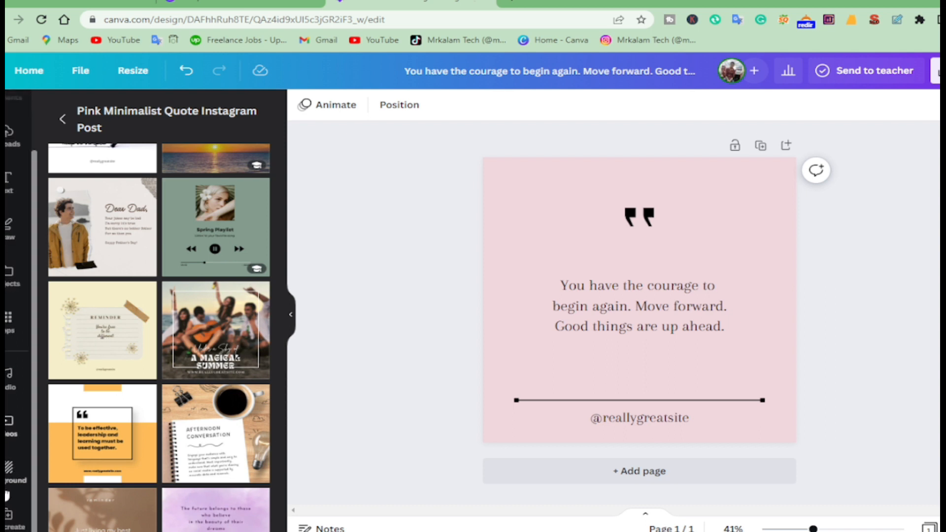
left_click(9, 517)
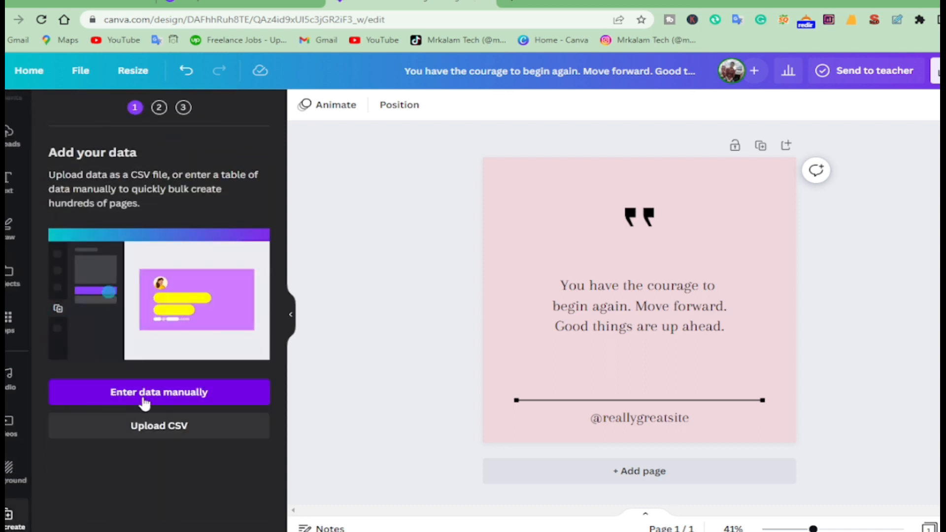
left_click(156, 428)
left_click(176, 104)
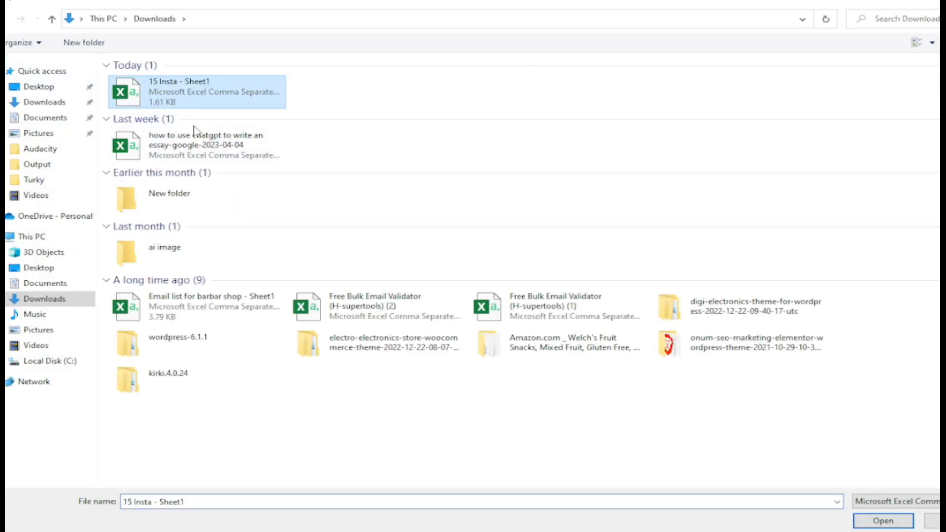
left_click(881, 521)
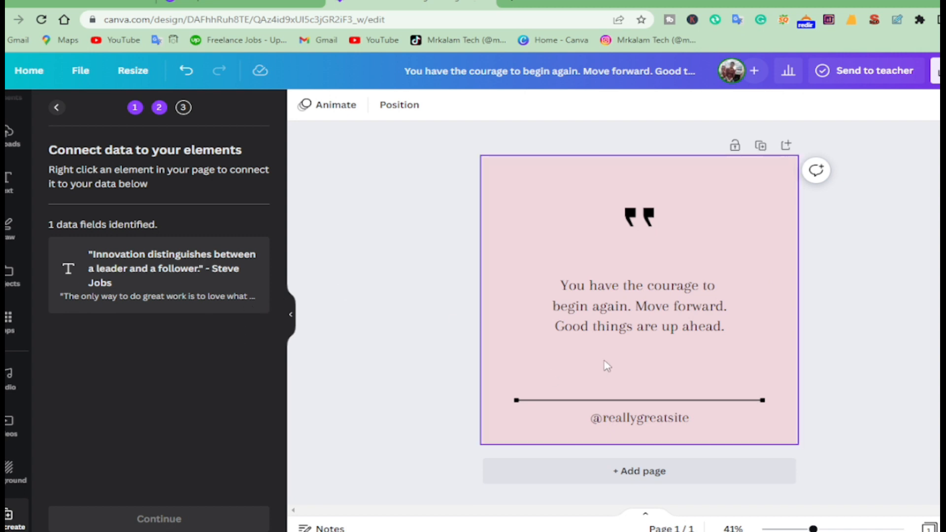
left_click(646, 416)
key("Delete")
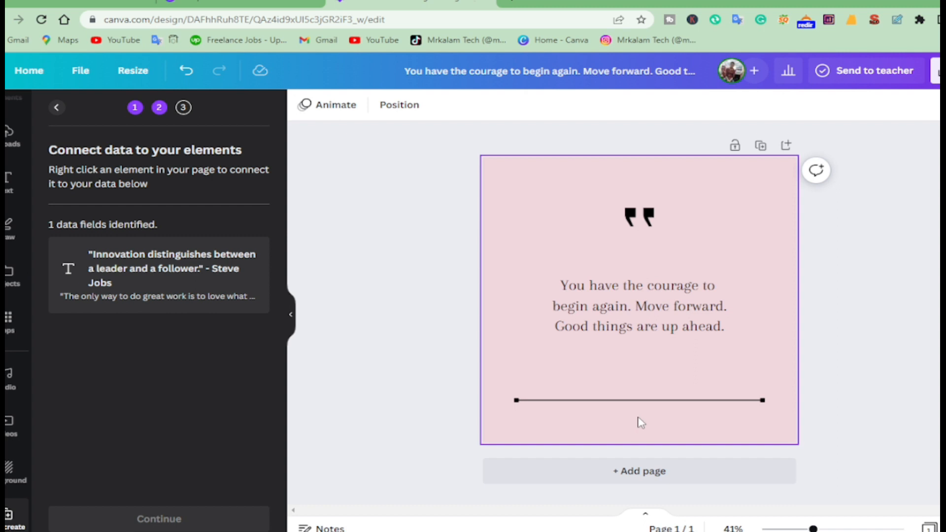
right_click(645, 293)
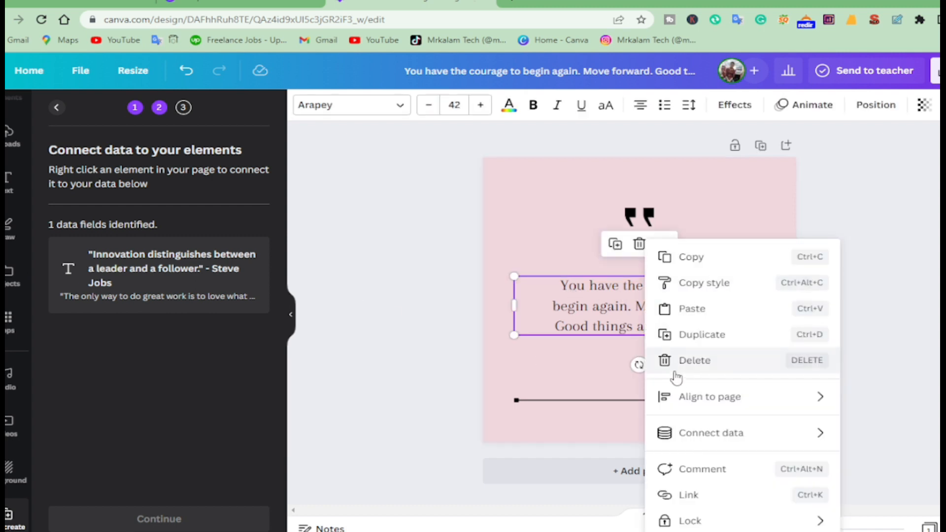
mouse_move(731, 434)
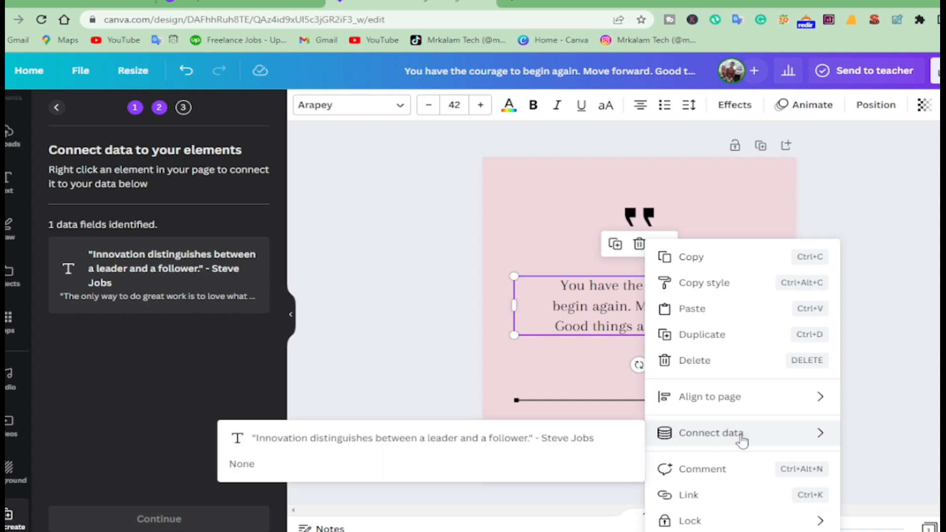
left_click(382, 443)
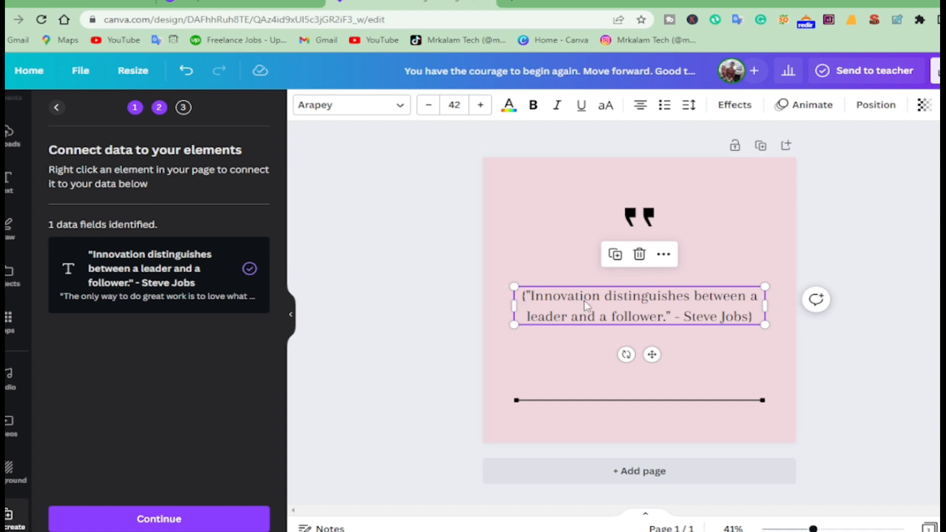
Continue to applying the data, select all the quote rows and generate the 14 pages
left_click(244, 515)
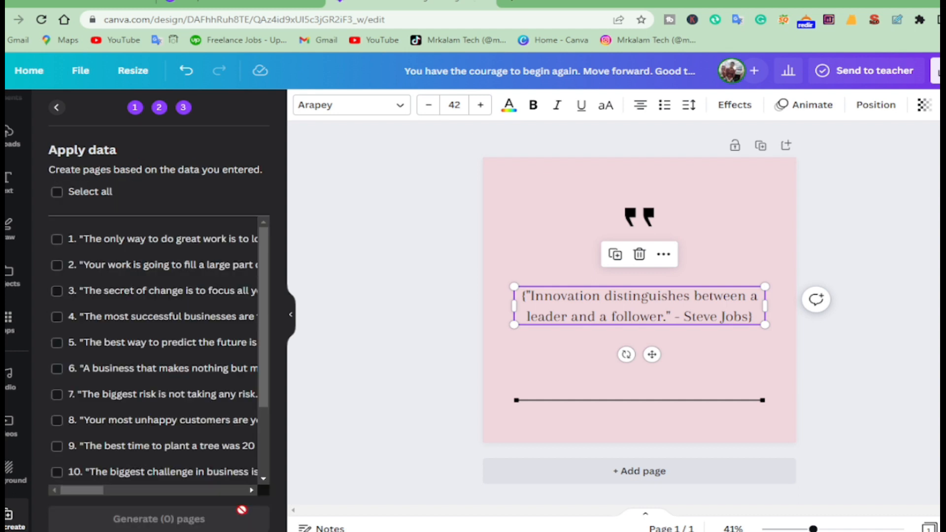
left_click(57, 191)
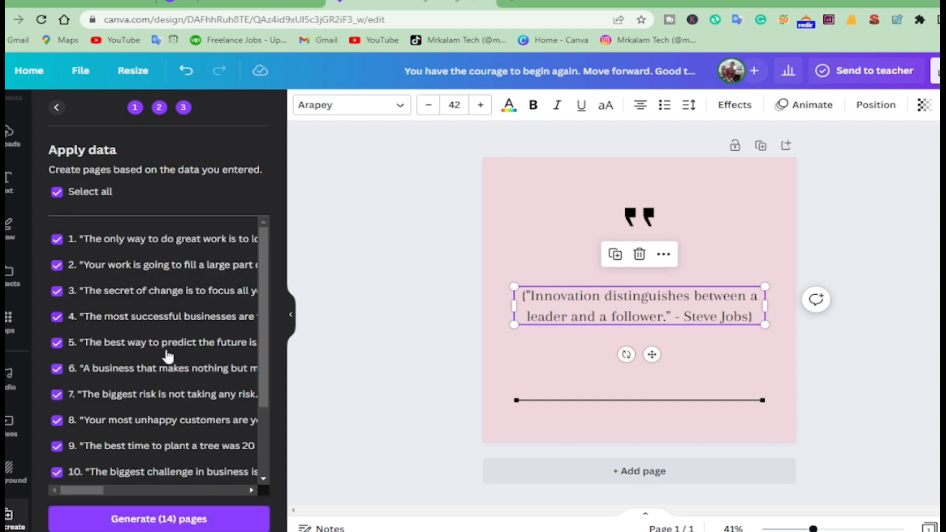
scroll(169, 359, "down", 2)
left_click(158, 517)
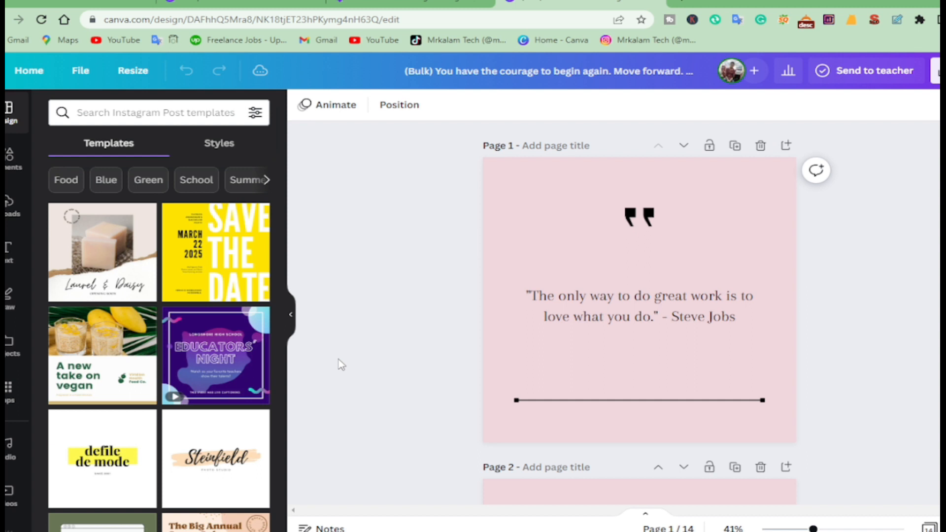
Look through the generated quote pages and set the design's download file type to PNG
scroll(222, 355, "down", 5)
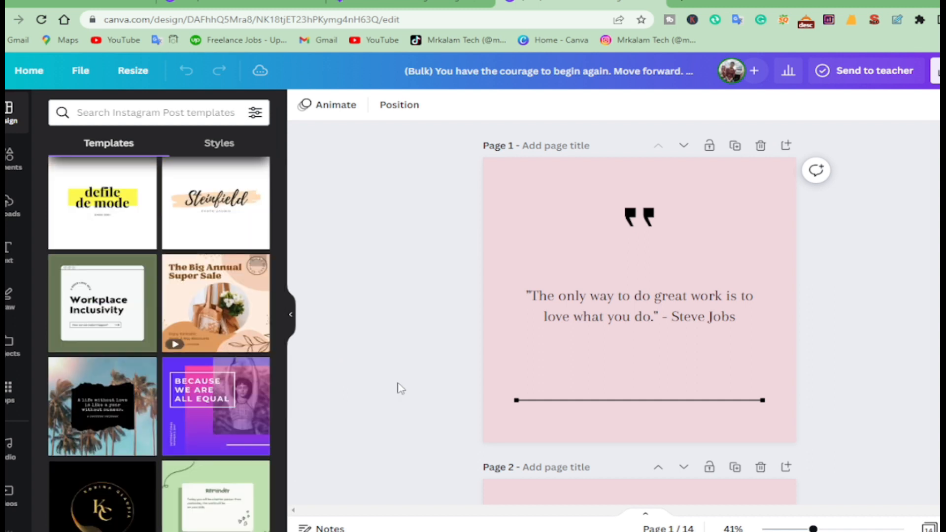
scroll(610, 364, "down", 20)
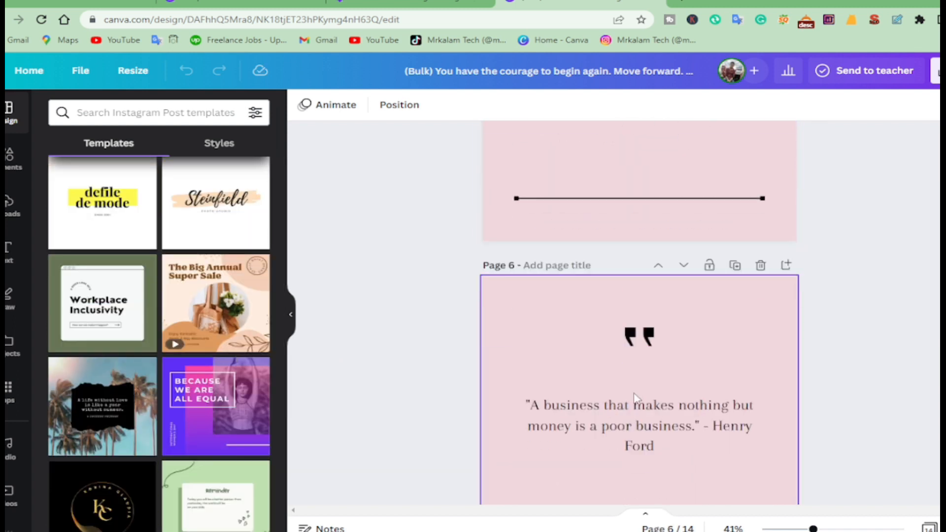
scroll(636, 399, "up", 20)
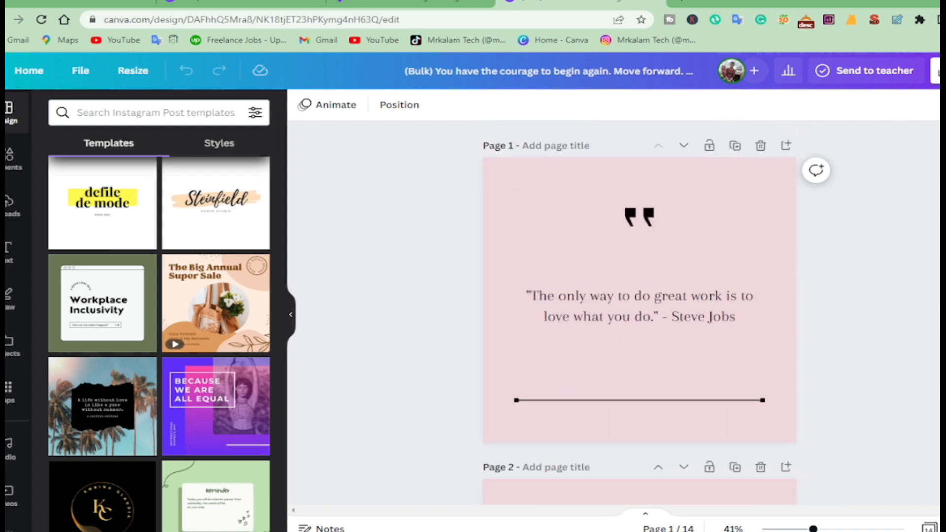
left_click(935, 71)
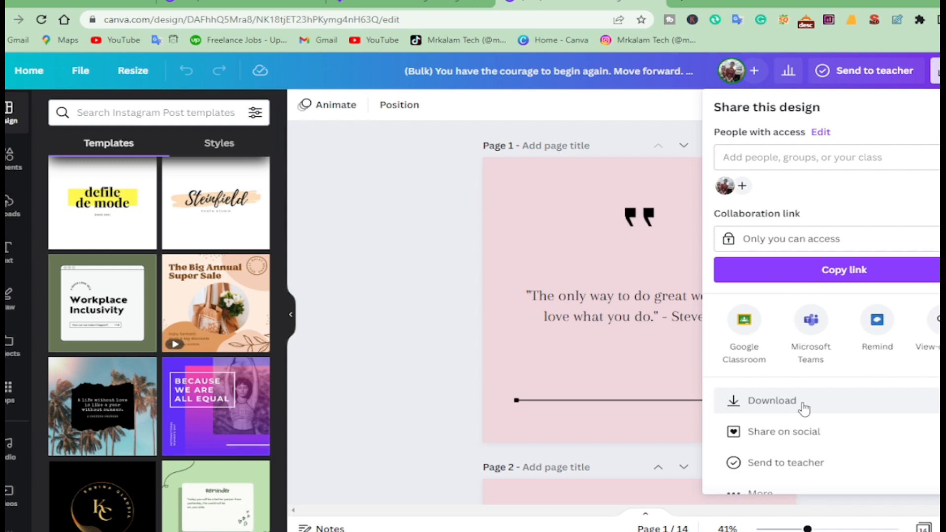
left_click(803, 408)
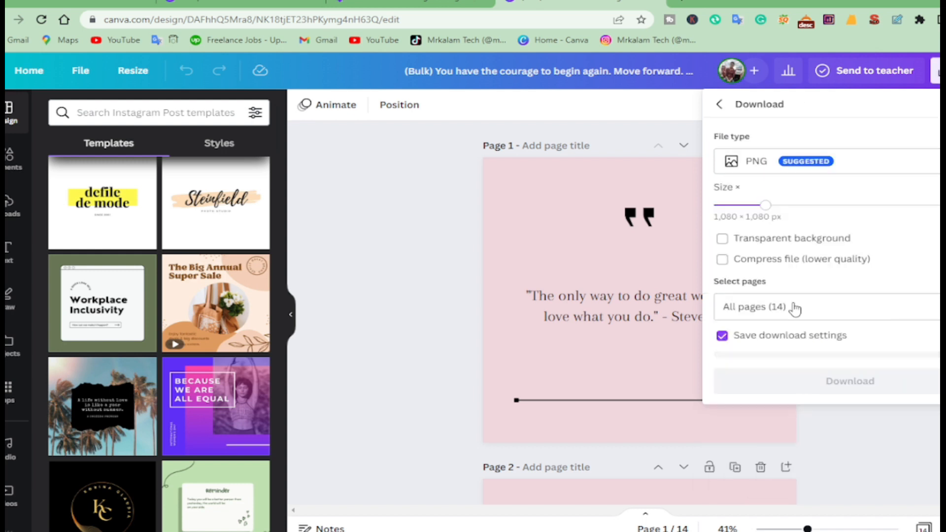
left_click(778, 159)
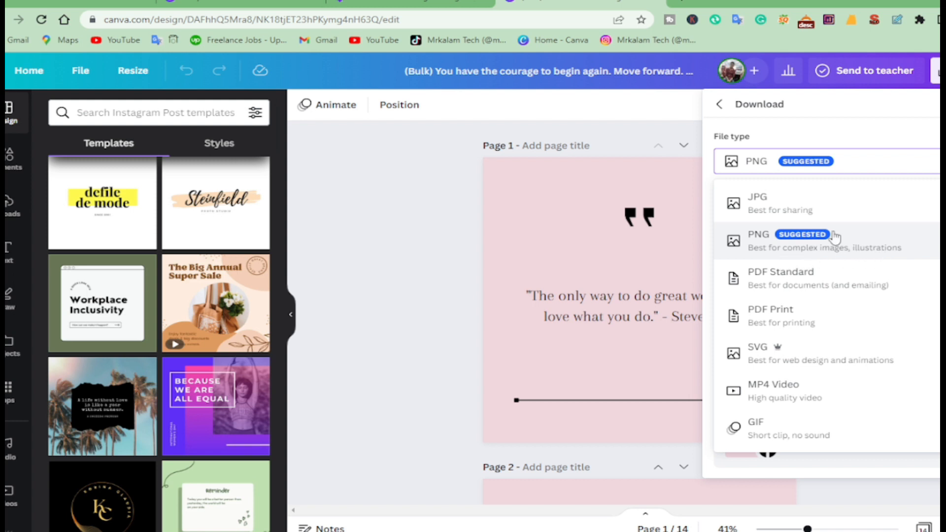
left_click(784, 239)
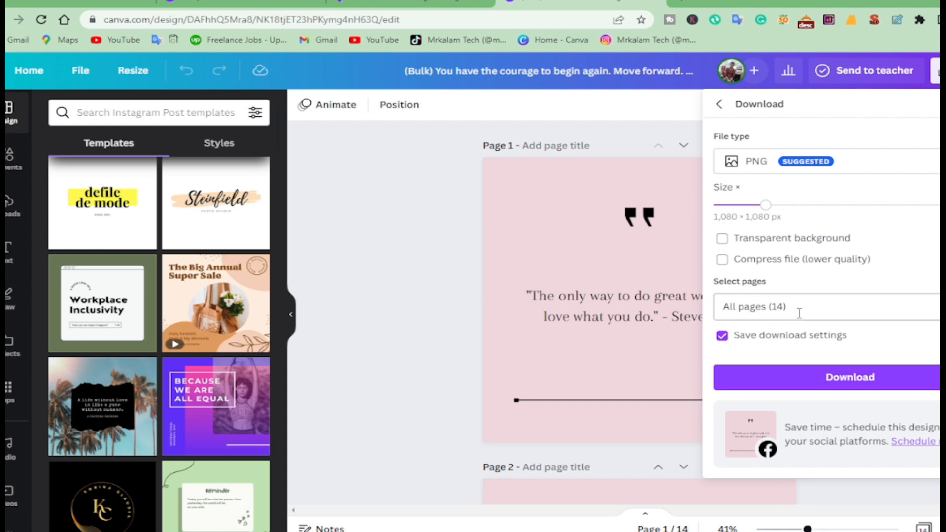
Limit the download to page 1 only and download it as a PNG
left_click(906, 309)
left_click(934, 344)
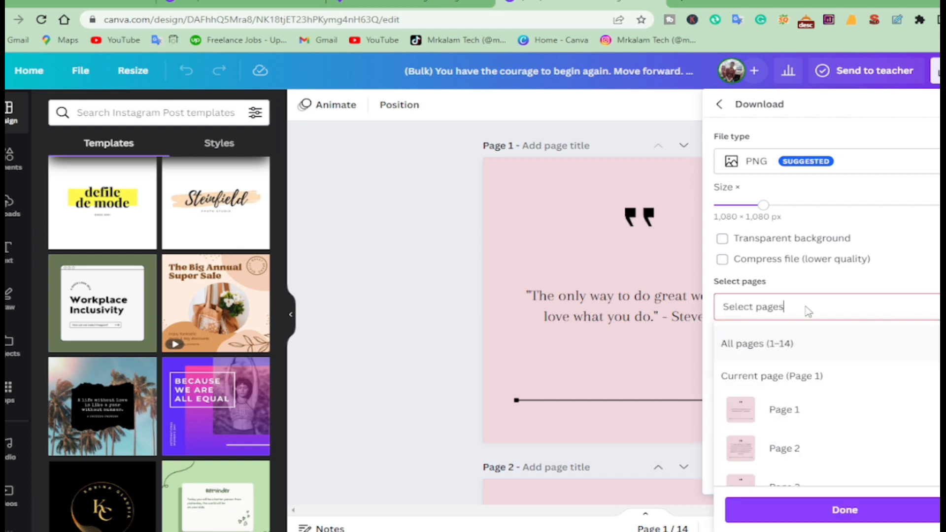
left_click(932, 416)
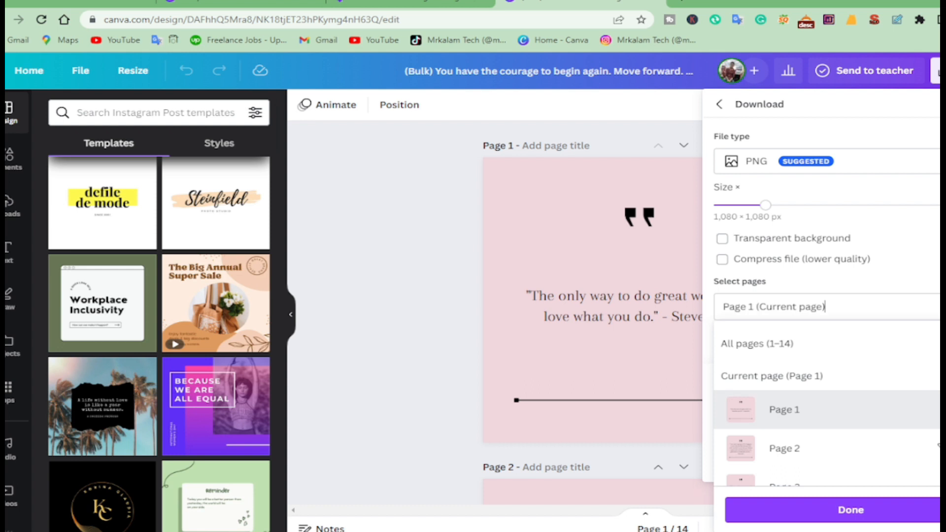
left_click(908, 512)
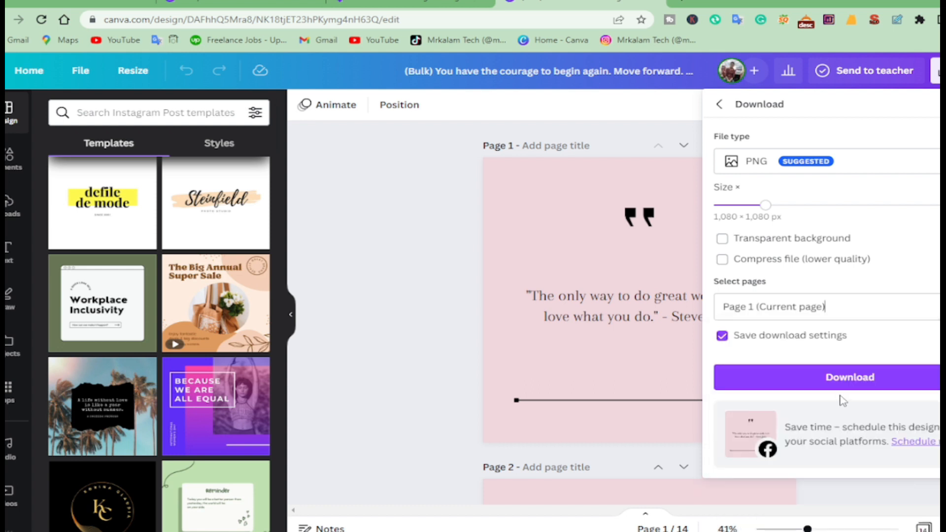
left_click(845, 380)
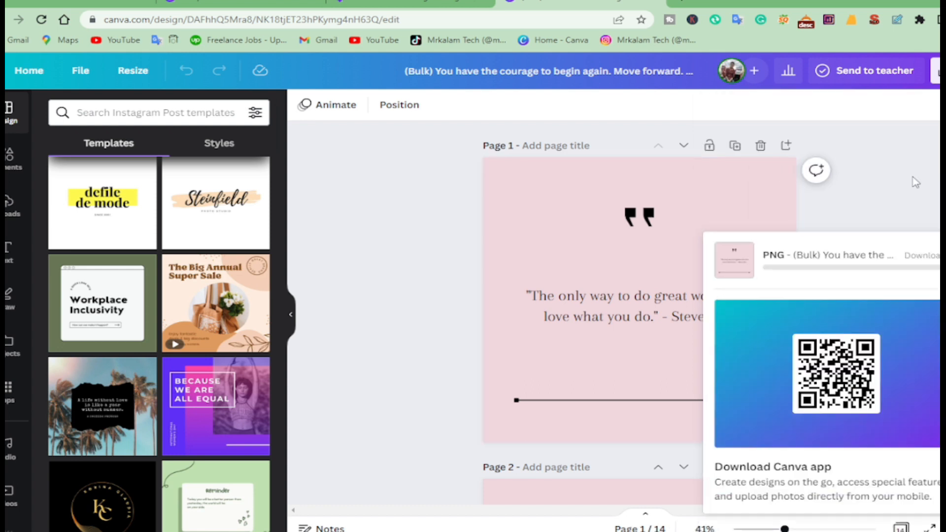
Reopen the download settings and select only page 2 for the PNG download
left_click(933, 70)
left_click(805, 400)
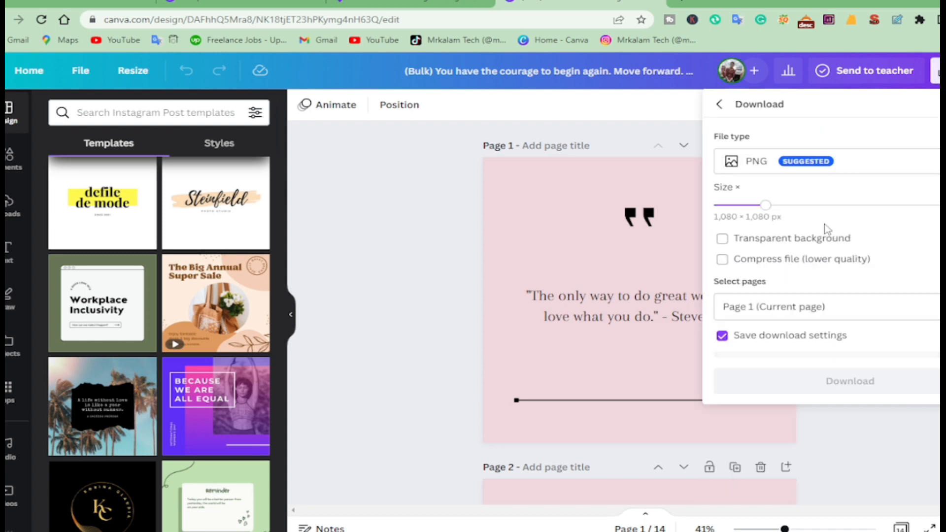
left_click(871, 309)
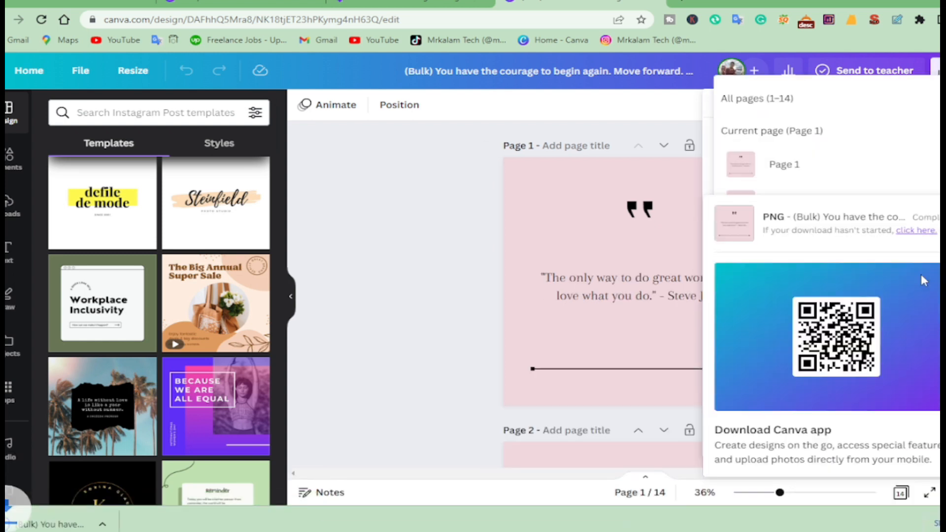
left_click(470, 238)
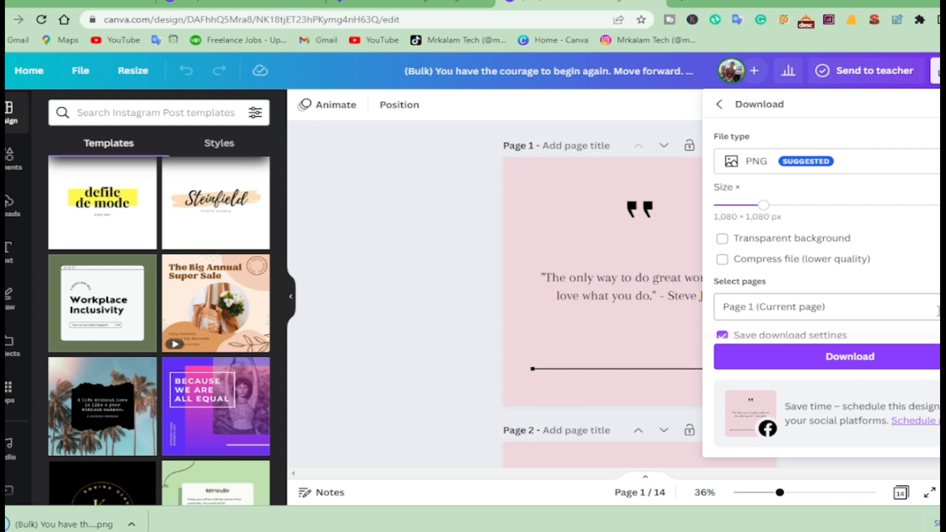
left_click(936, 308)
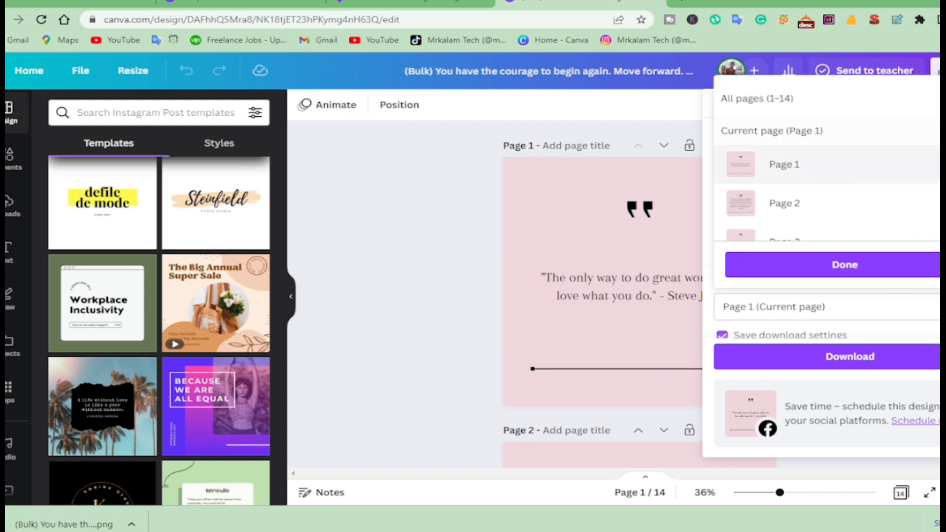
left_click(783, 164)
left_click(783, 203)
left_click(844, 264)
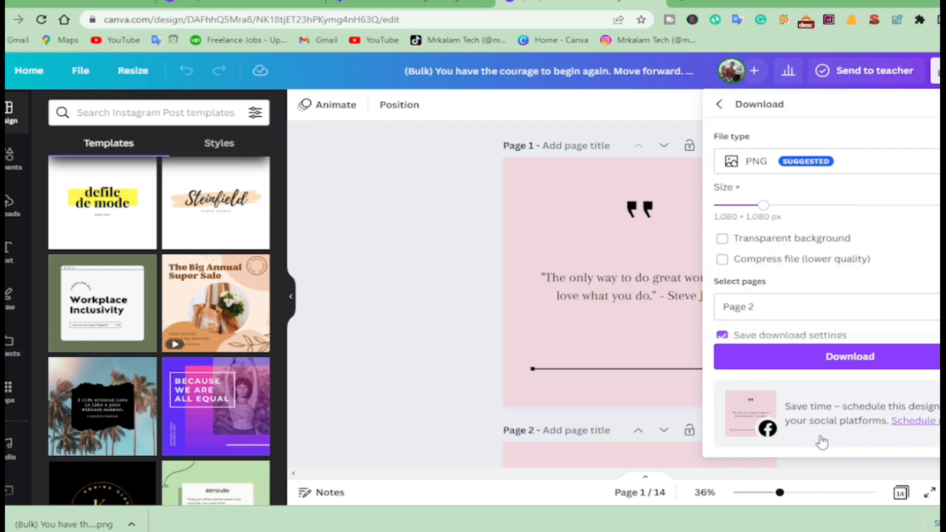
left_click(832, 365)
left_click(444, 277)
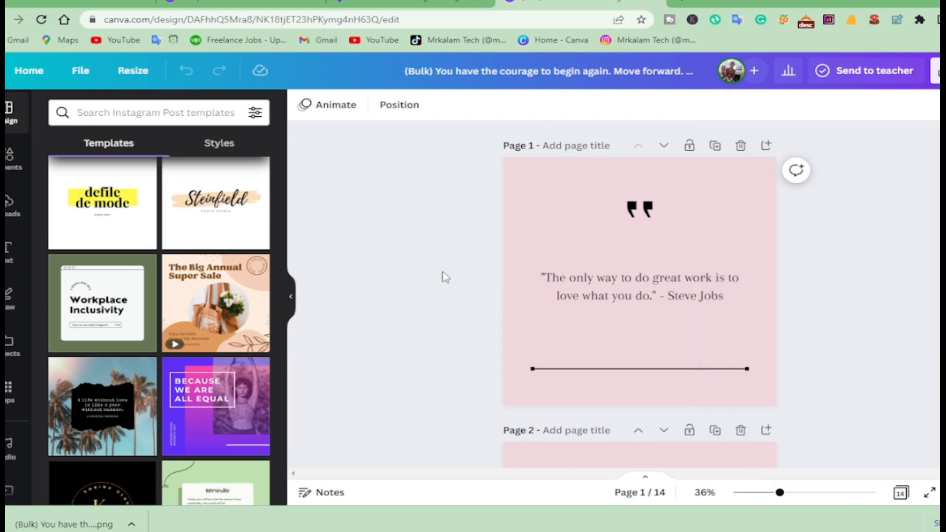